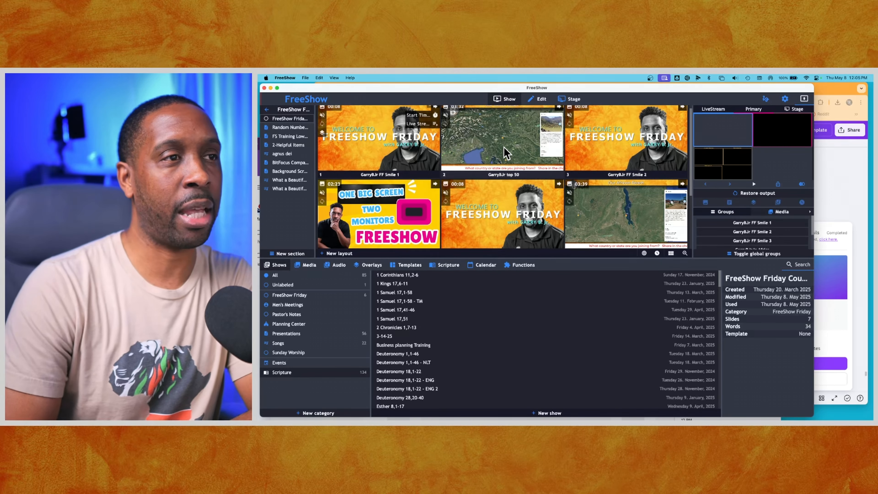
scroll(487, 169, "down", 3)
scroll(491, 172, "up", 3)
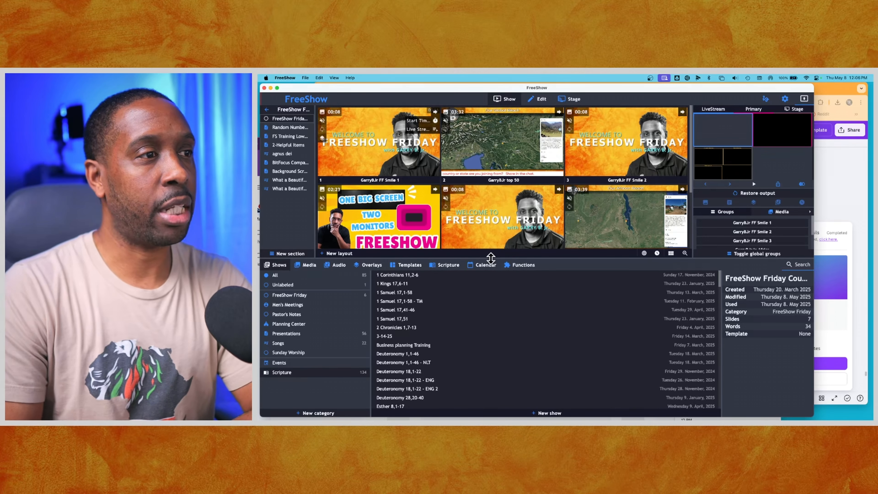
Step: Start a new scheduled event in the calendar on Friday 9 May 2025
left_click(487, 266)
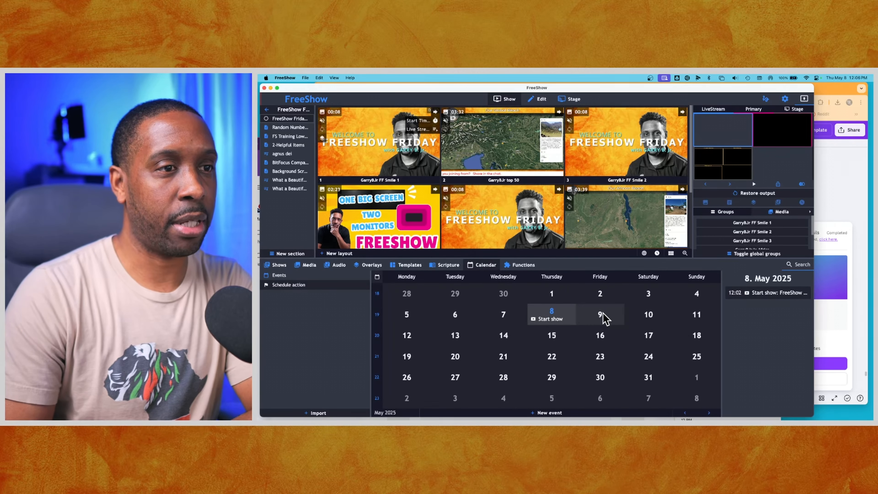
left_click(601, 319)
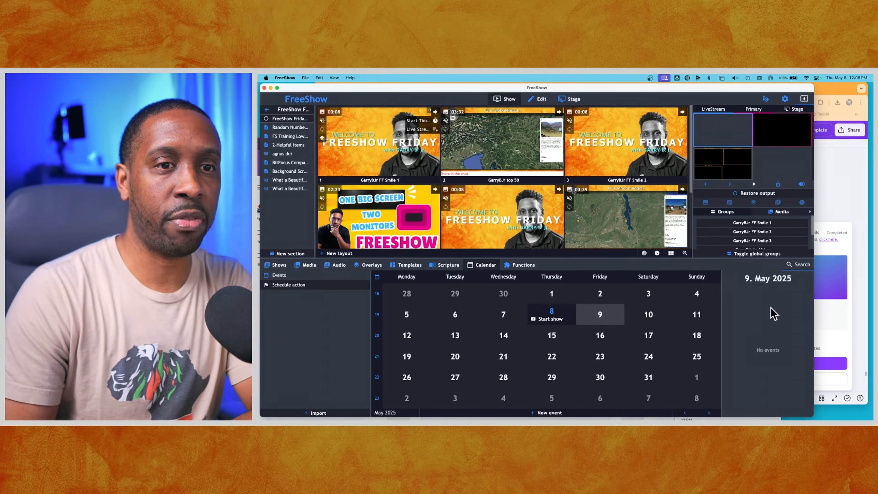
left_click(547, 414)
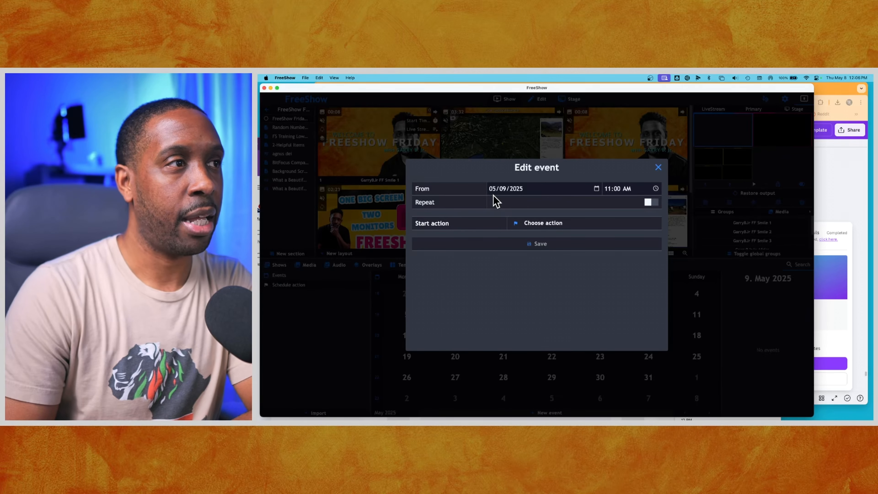
Step: Turn on repetition for the event and make it repeat every 1 week
left_click(650, 202)
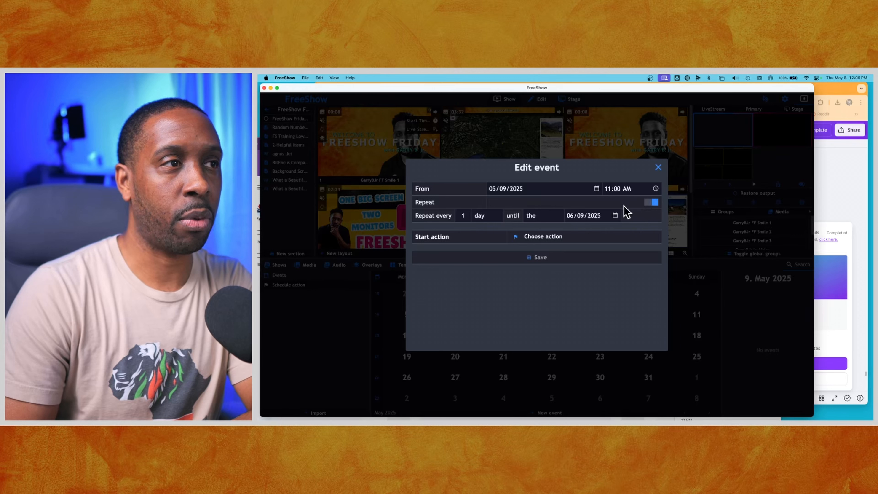
left_click(483, 217)
left_click(486, 243)
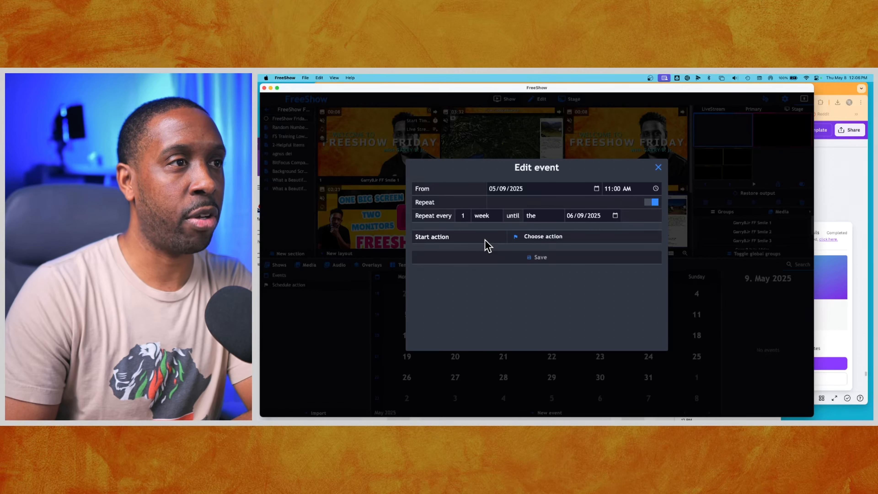
left_click(614, 216)
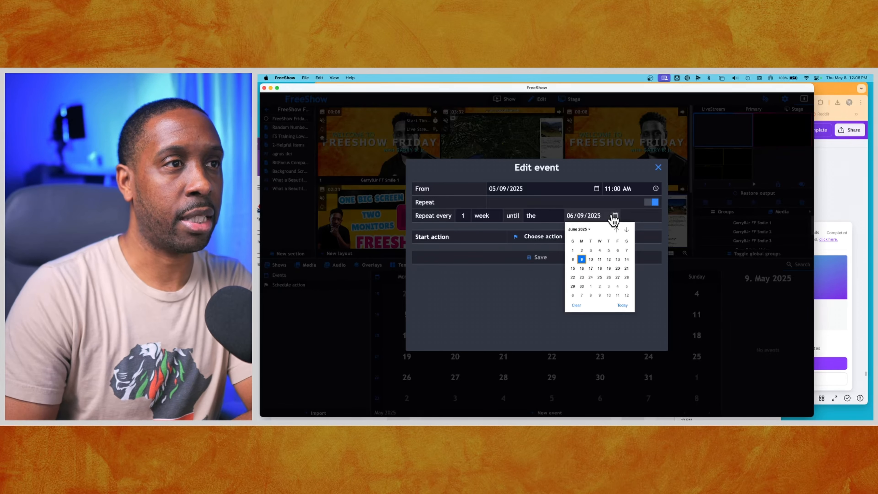
left_click(541, 216)
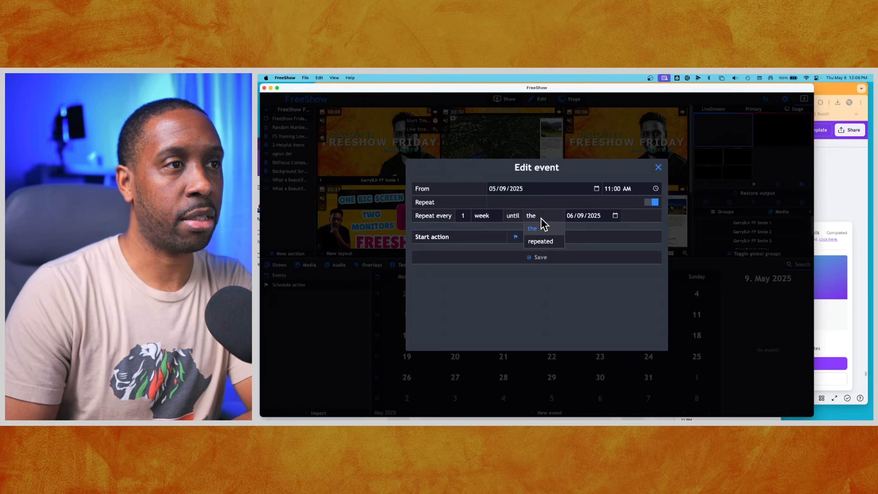
left_click(545, 242)
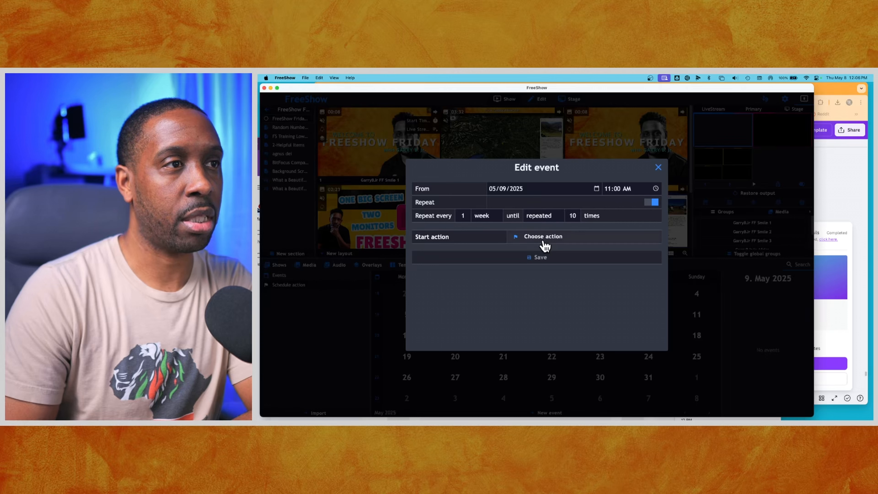
left_click(543, 217)
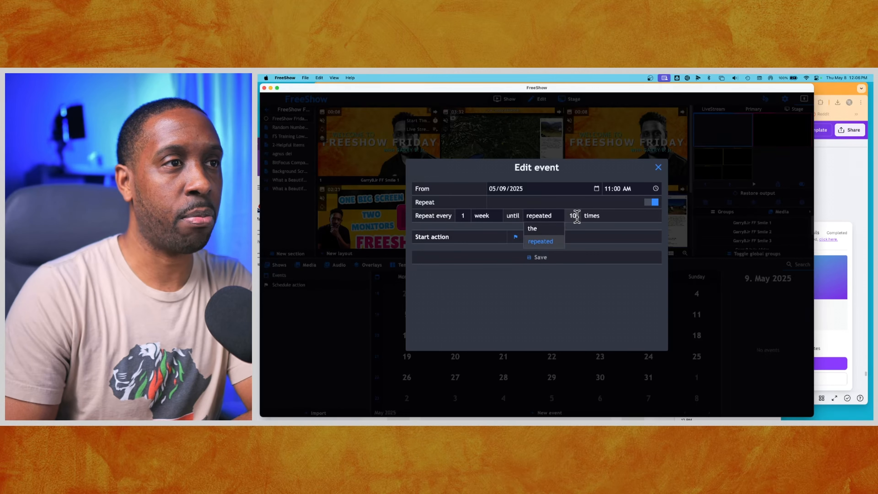
left_click(546, 228)
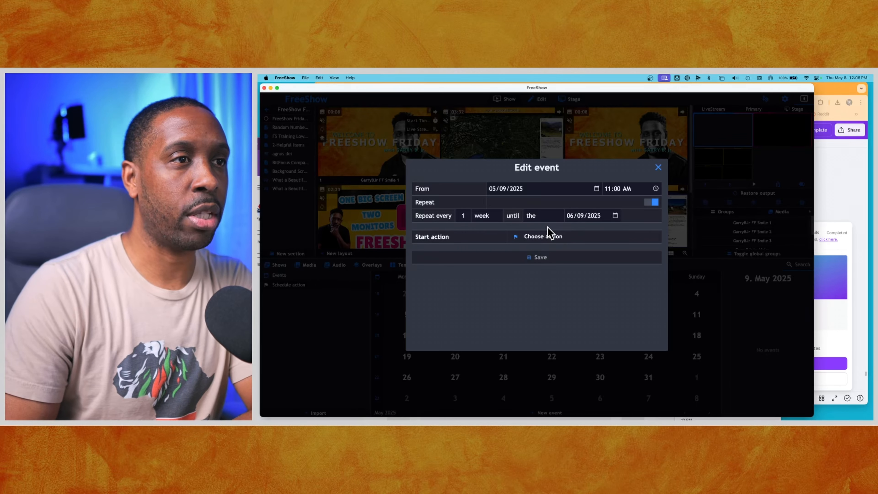
Step: Set the end date of the weekly repetition to 12/31/2027
left_click(615, 216)
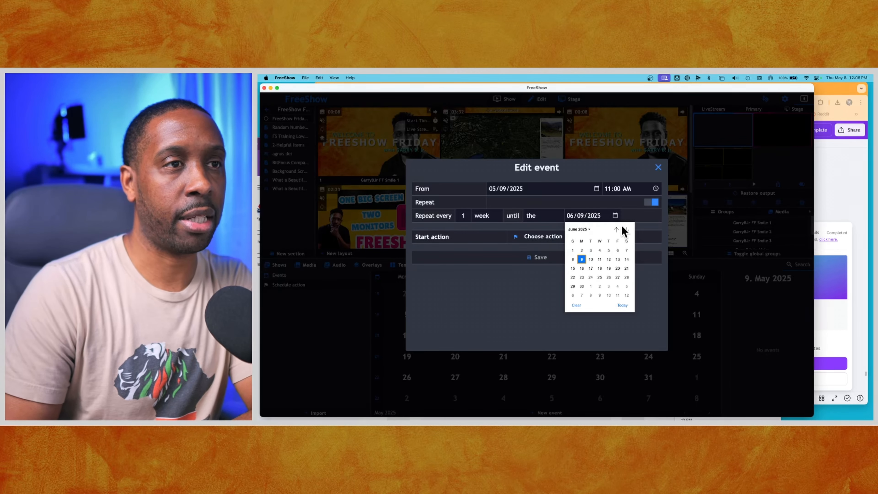
left_click(588, 228)
scroll(577, 298, "down", 1)
left_click(575, 288)
left_click(618, 273)
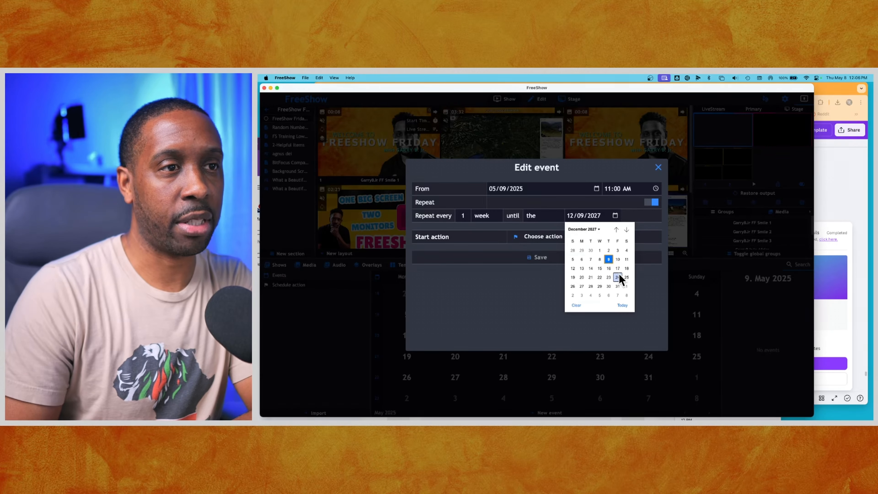
left_click(617, 286)
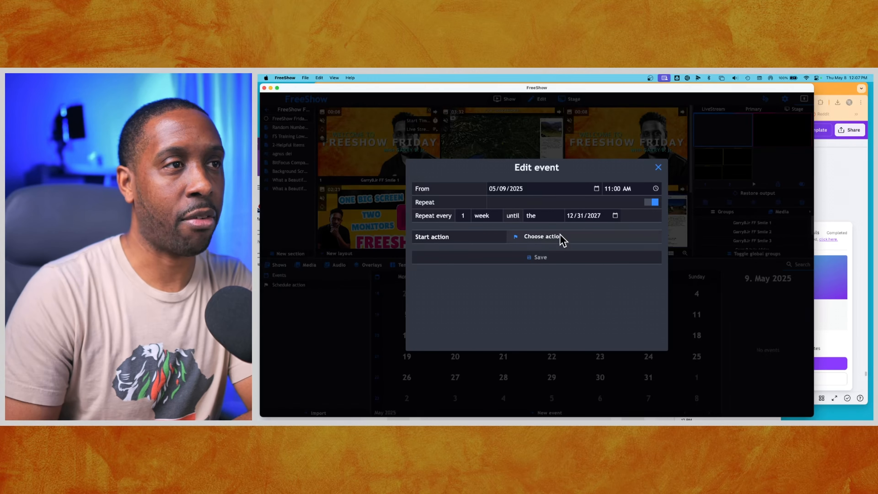
left_click(463, 214)
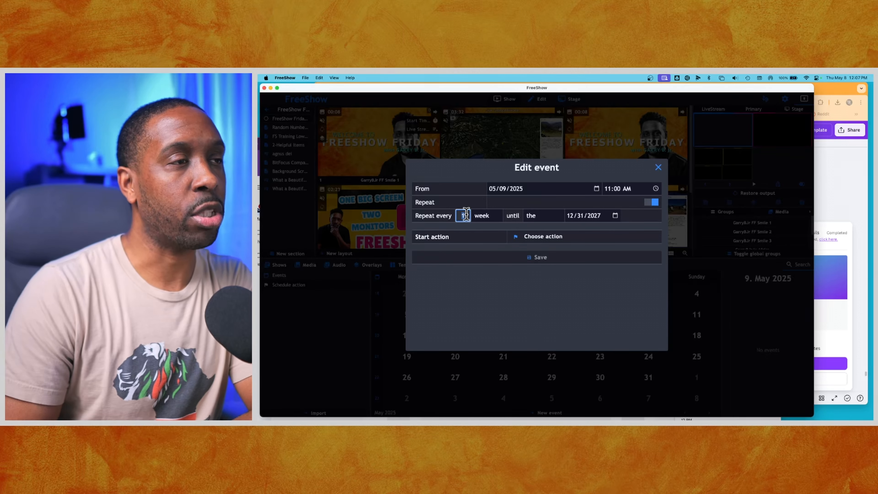
left_click(482, 218)
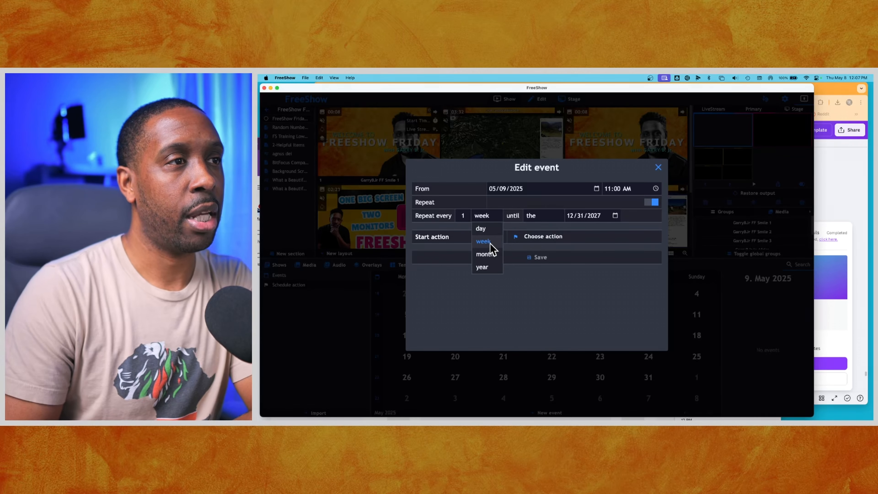
left_click(608, 213)
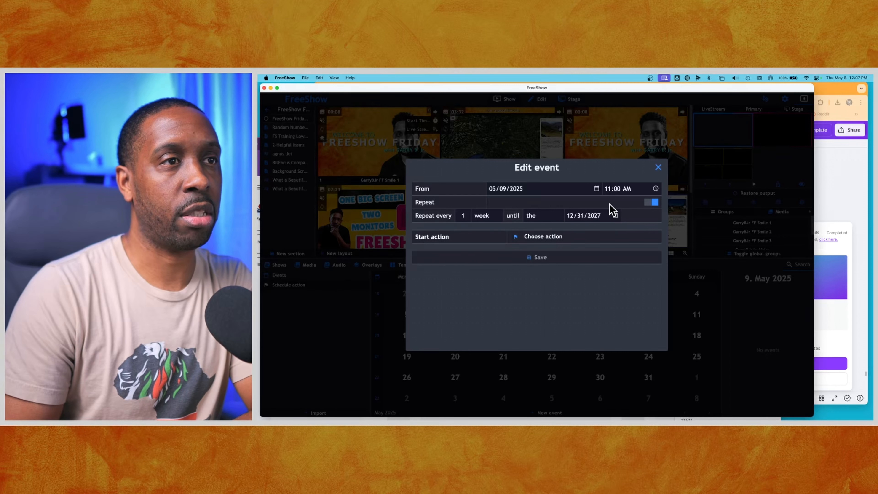
left_click(534, 217)
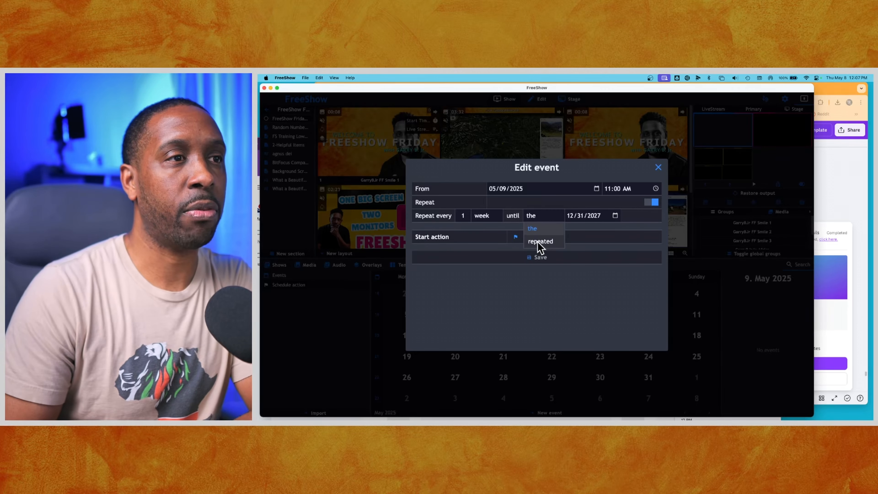
left_click(557, 212)
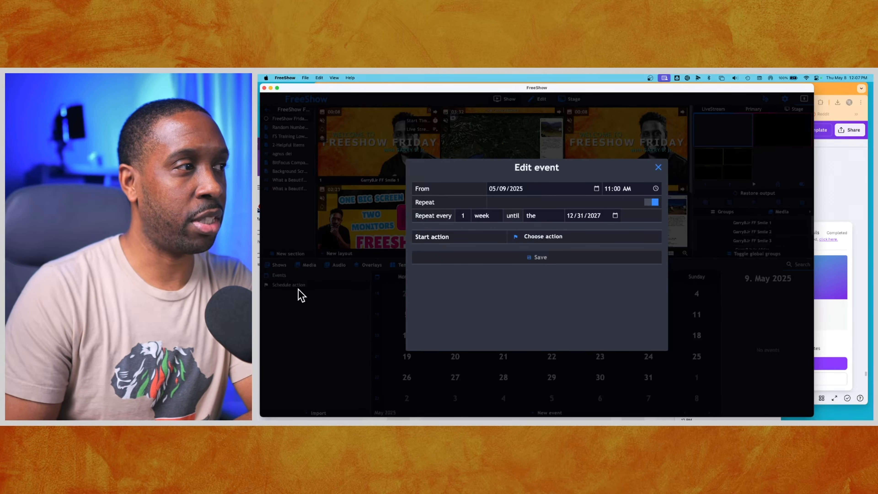
Step: Assign the Start show action to the event with FreeShow Friday Countdown as its show
left_click(541, 239)
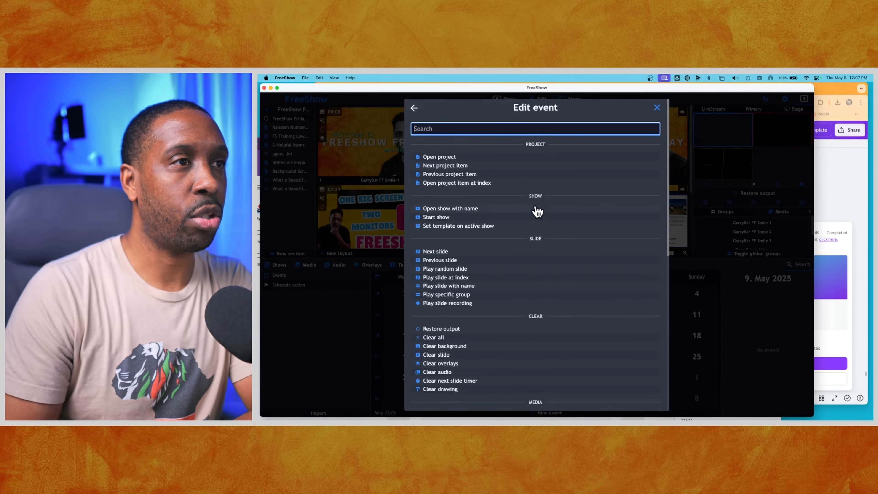
left_click(433, 218)
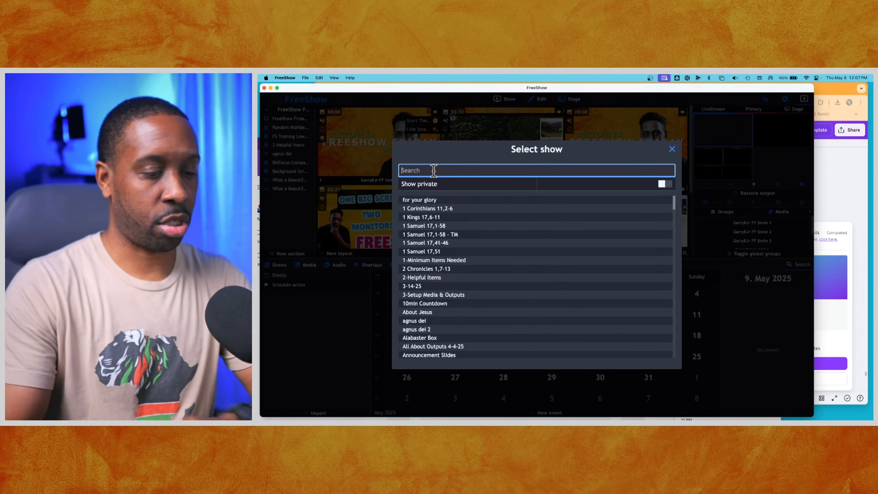
type("freeshow fri")
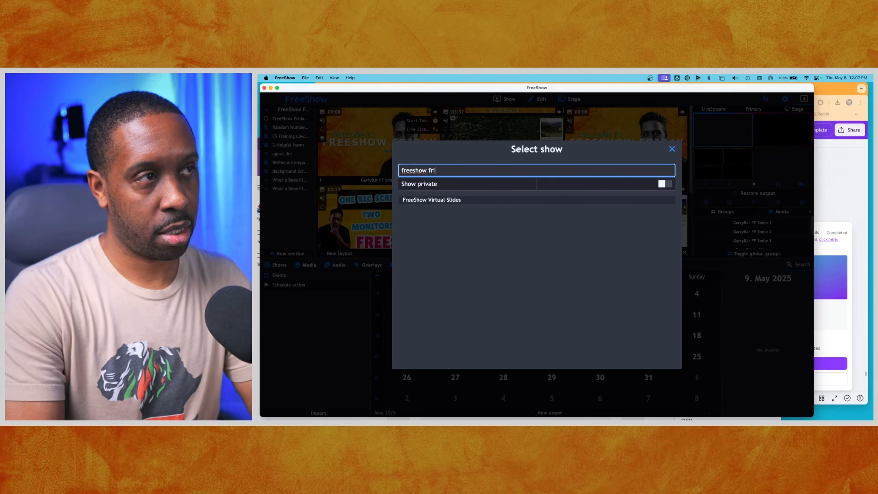
type("da")
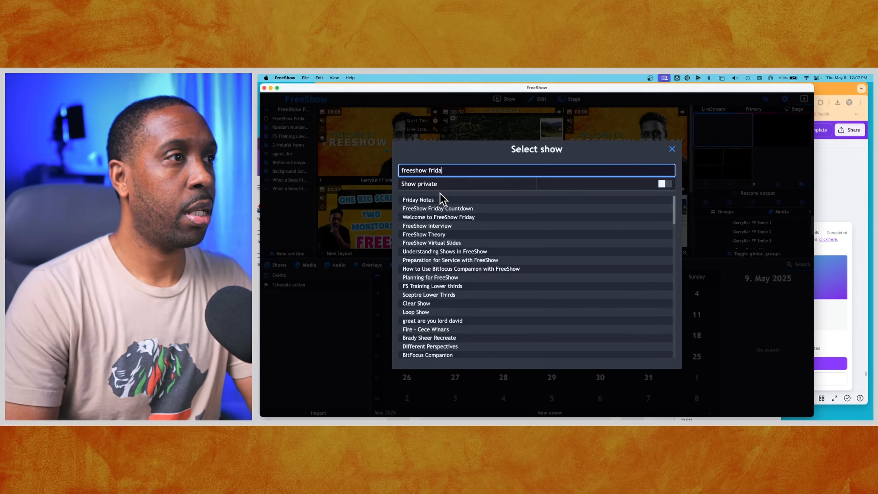
left_click(450, 209)
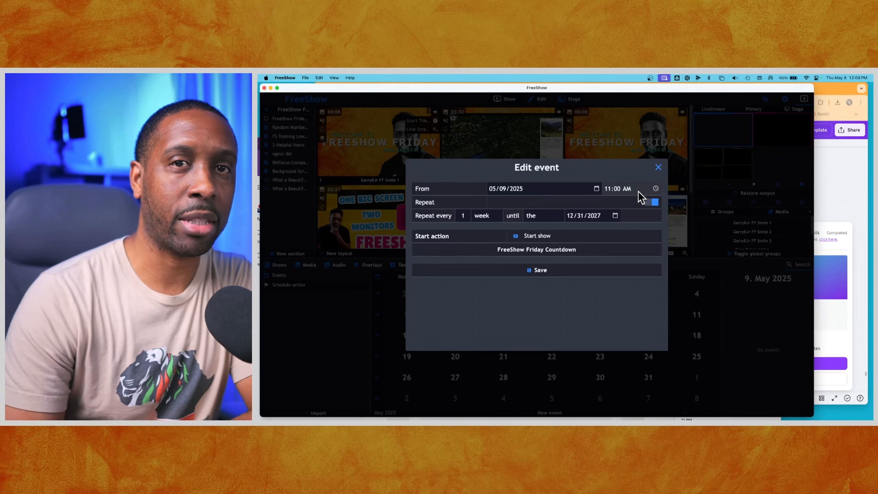
Step: Set the event's start time to 10:55 AM and save the event
left_click(655, 190)
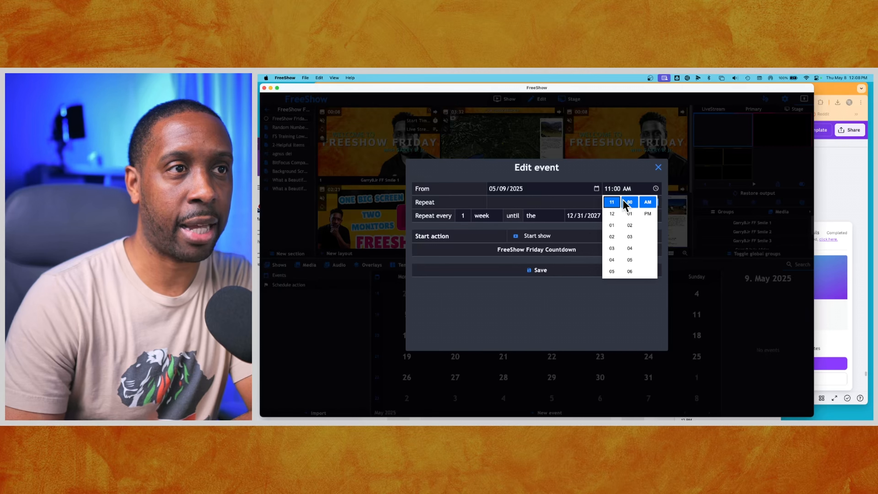
scroll(611, 222, "up", 2)
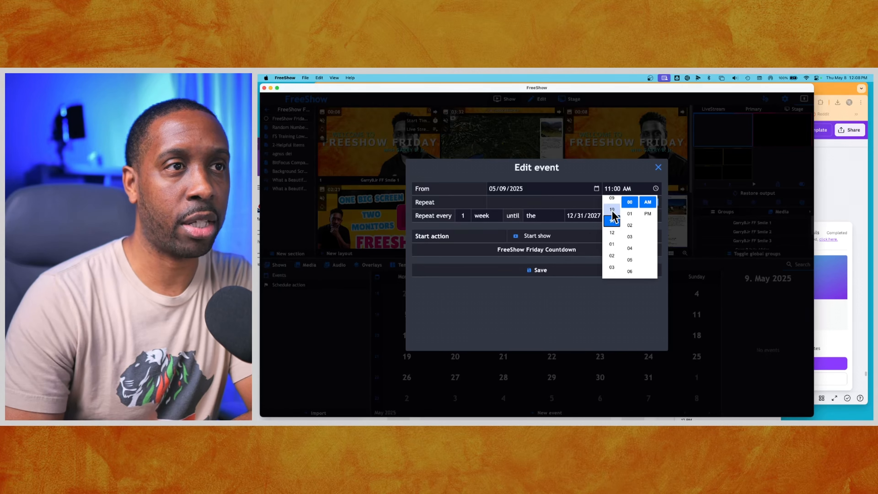
left_click(612, 213)
scroll(629, 205, "up", 5)
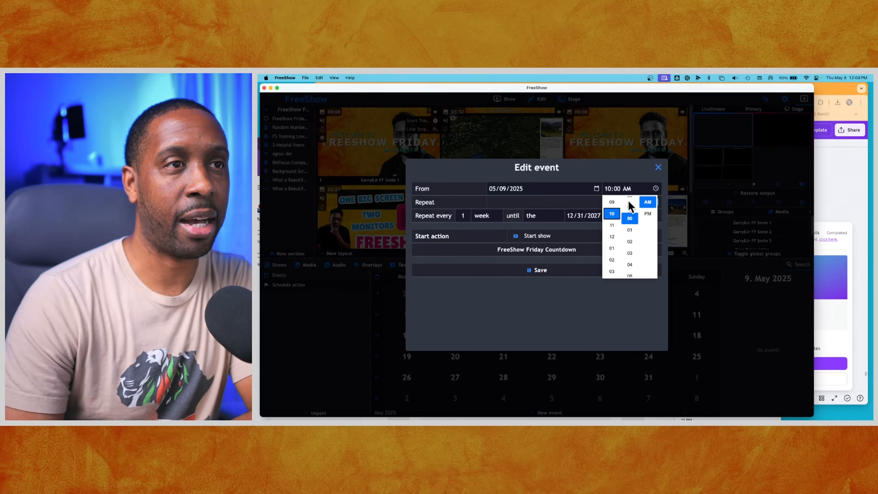
left_click(629, 209)
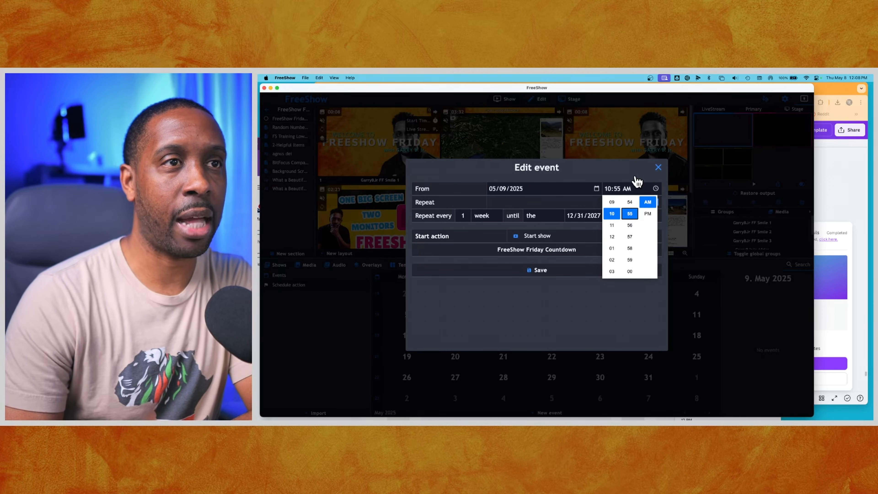
left_click(632, 186)
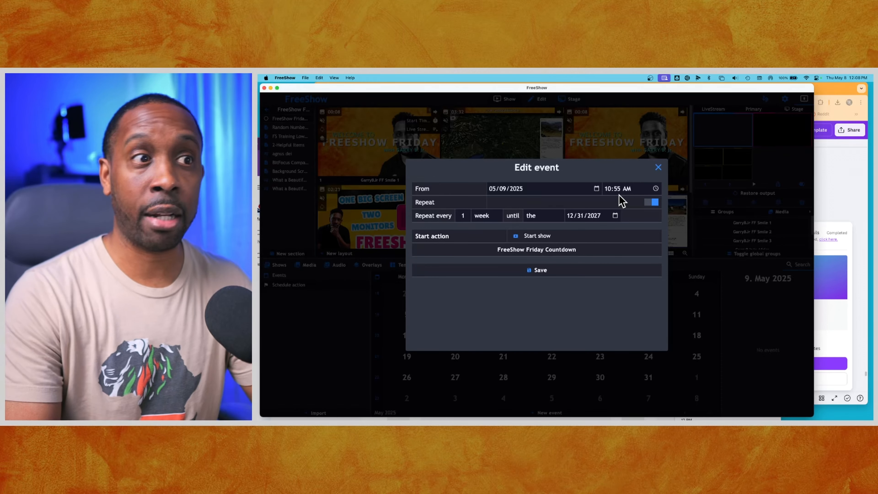
left_click(541, 273)
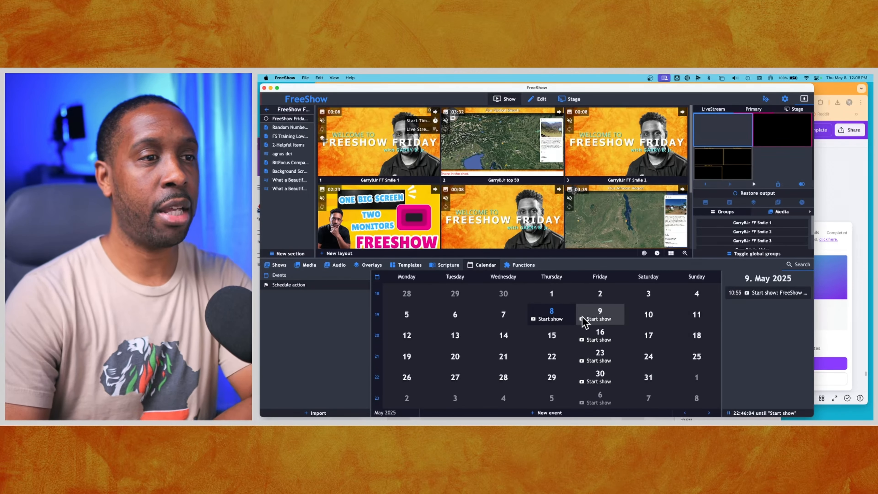
Step: Examine the scheduled Friday events across the calendar months, and view the events for 8 May 2025
scroll(600, 335, "down", 1)
scroll(600, 338, "down", 3)
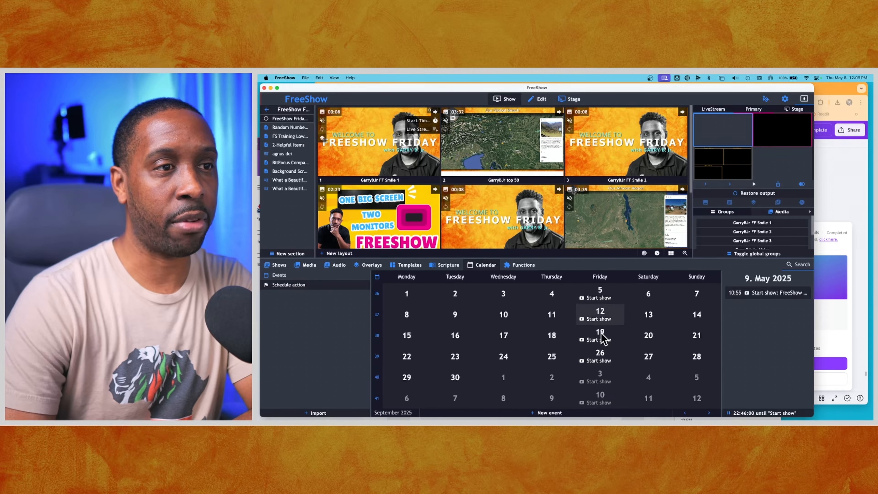
scroll(601, 335, "down", 2)
scroll(602, 351, "up", 4)
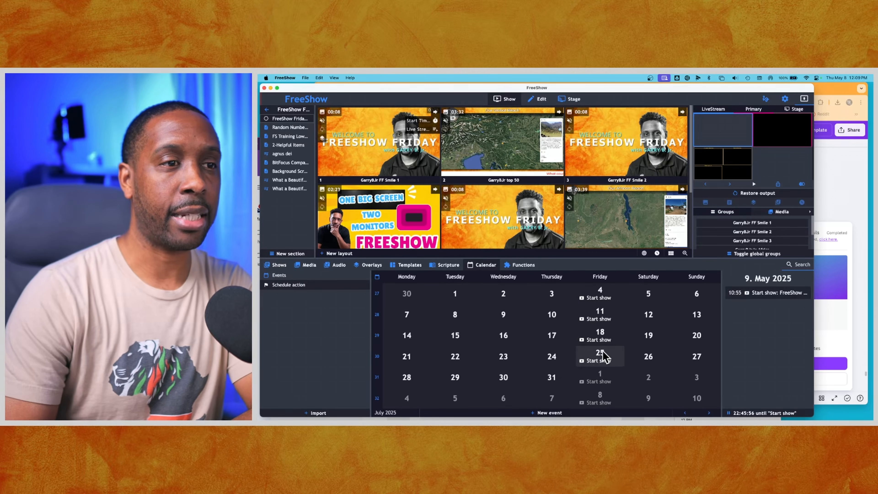
scroll(602, 355, "up", 1)
scroll(602, 354, "up", 2)
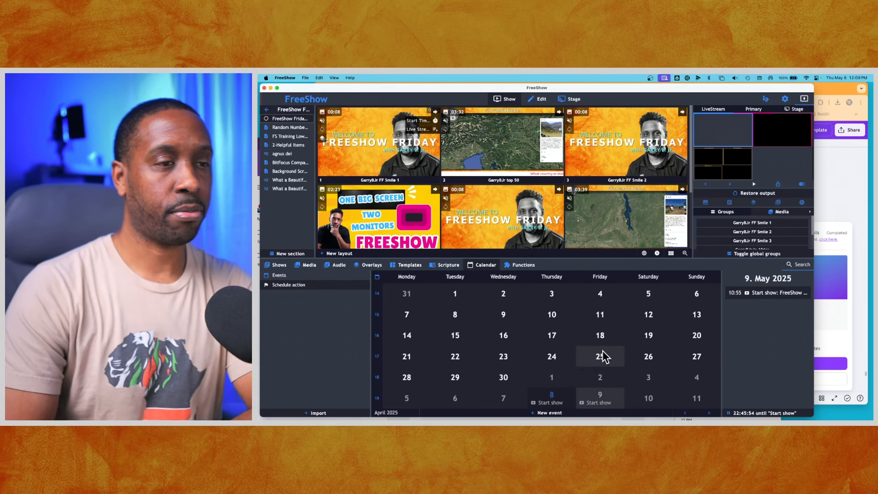
scroll(602, 356, "down", 1)
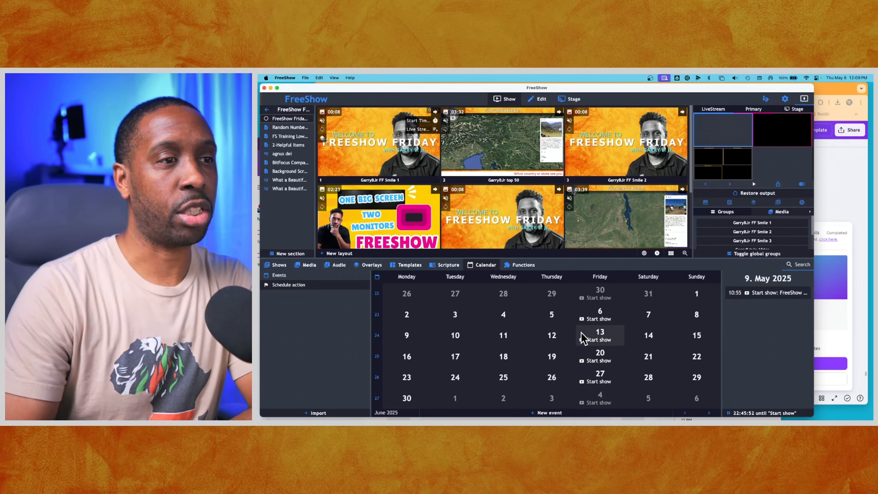
left_click(553, 316)
scroll(558, 381, "up", 1)
scroll(558, 370, "down", 1)
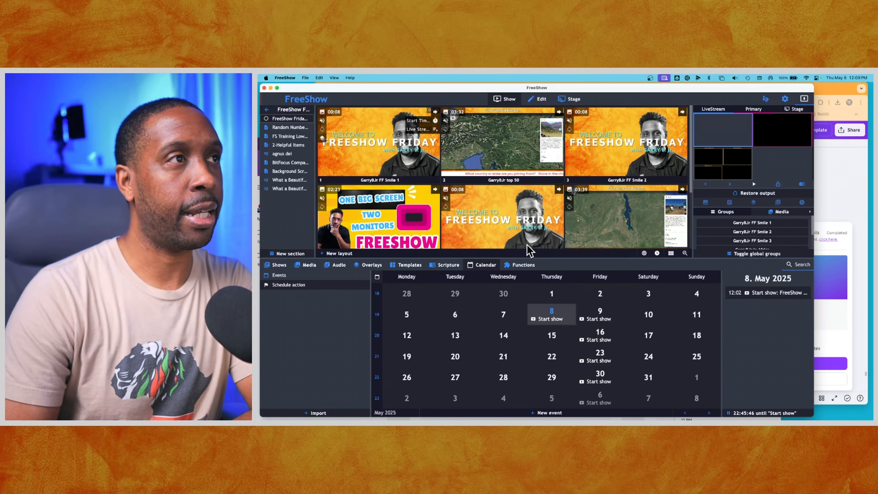
Step: Pause the running 10 min Countdown timer and reset it to its full duration
left_click(523, 265)
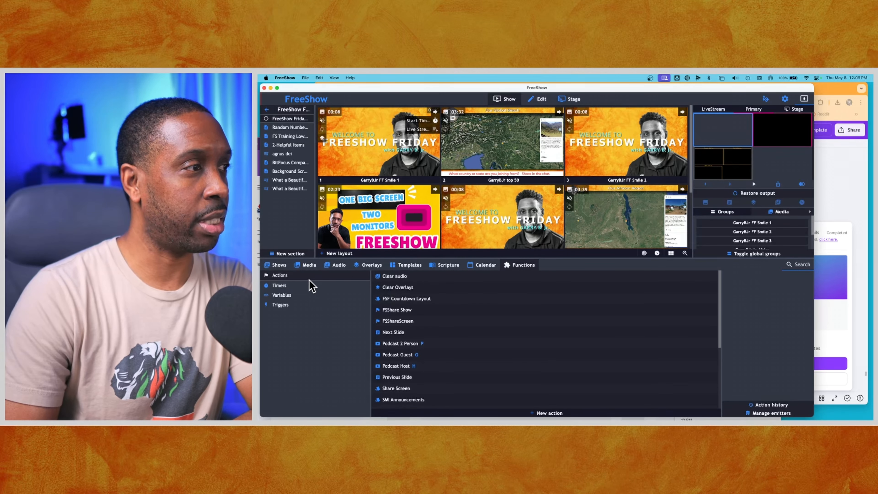
left_click(287, 286)
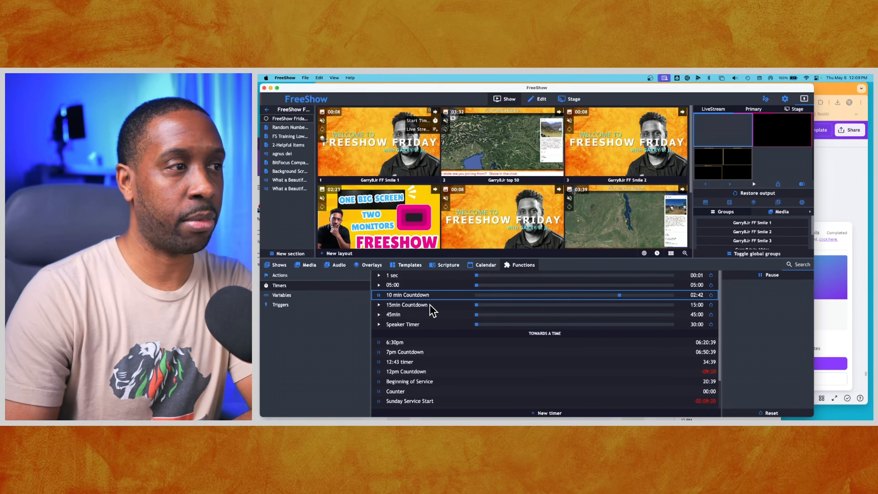
left_click(378, 295)
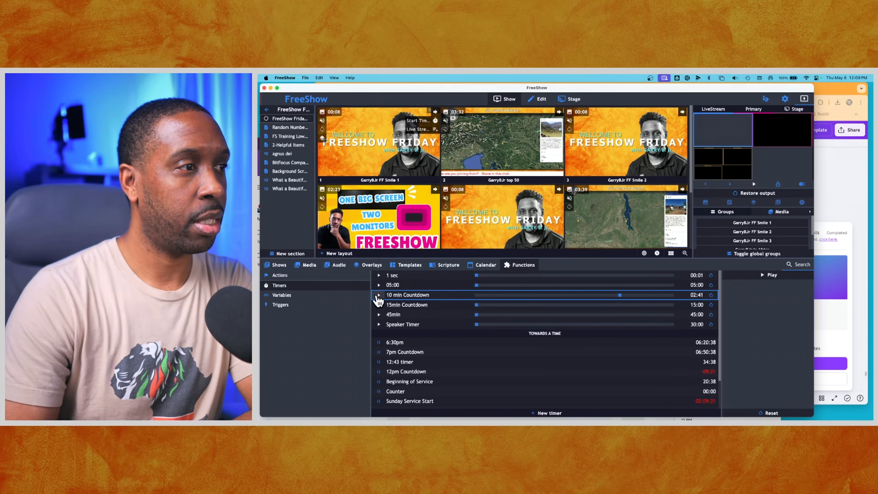
left_click(711, 295)
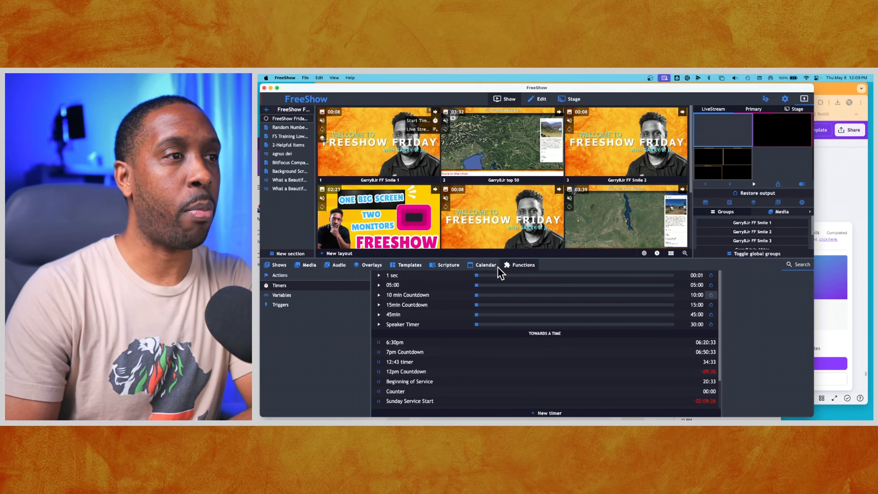
Step: Create a new scheduled action event on 05/08/2025 with its start time set to 12:11 AM
left_click(482, 265)
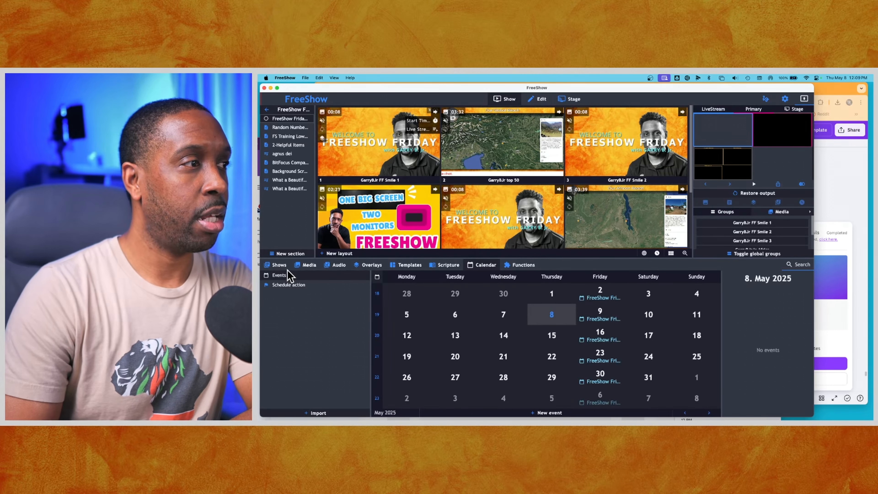
left_click(289, 286)
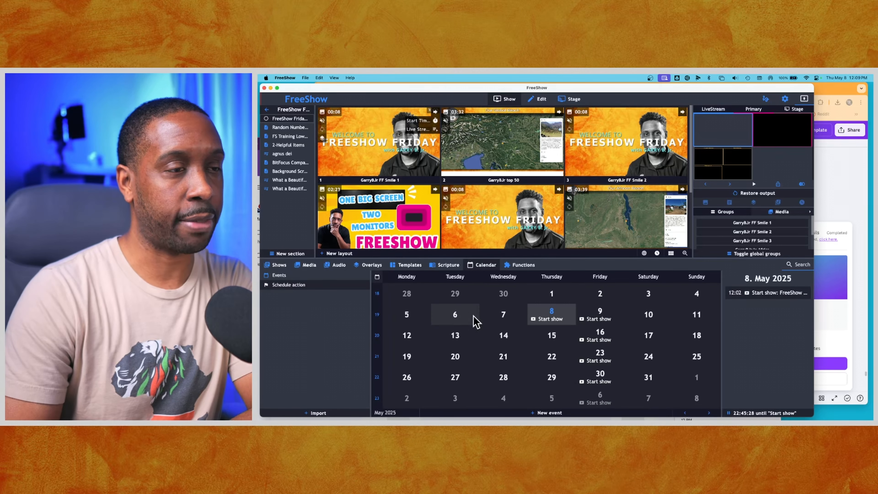
left_click(547, 413)
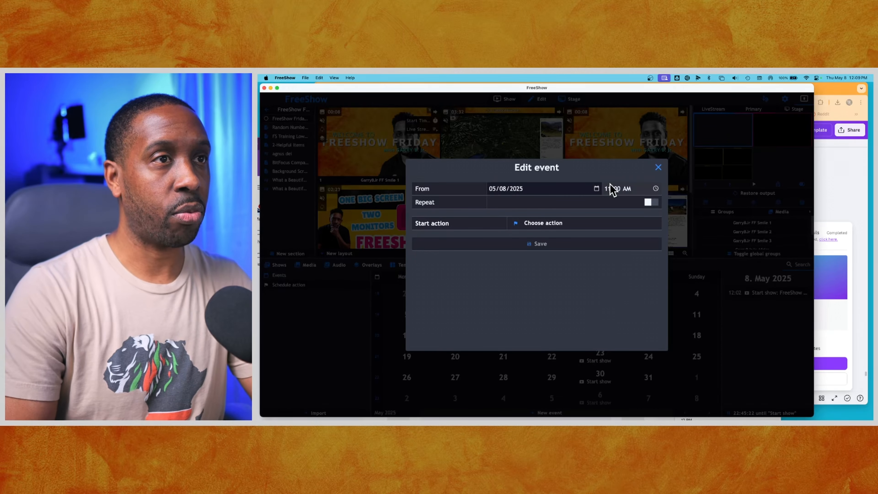
left_click(655, 189)
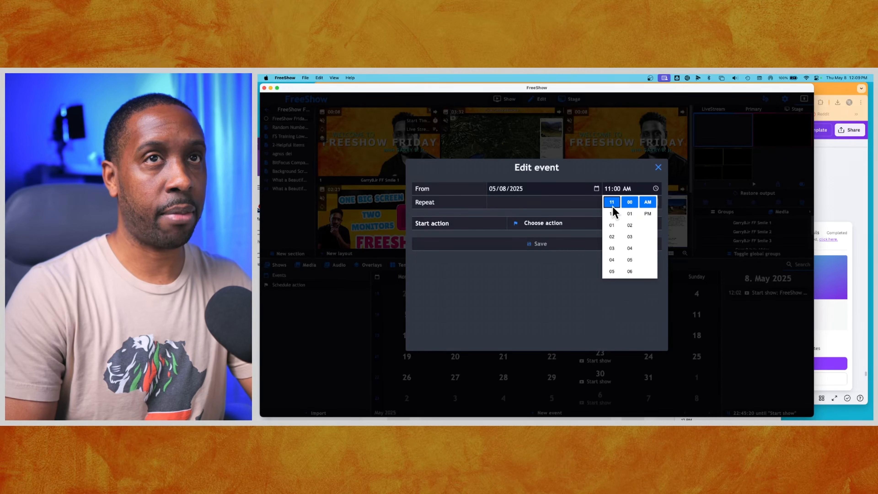
left_click(612, 213)
scroll(628, 253, "down", 4)
scroll(626, 255, "down", 3)
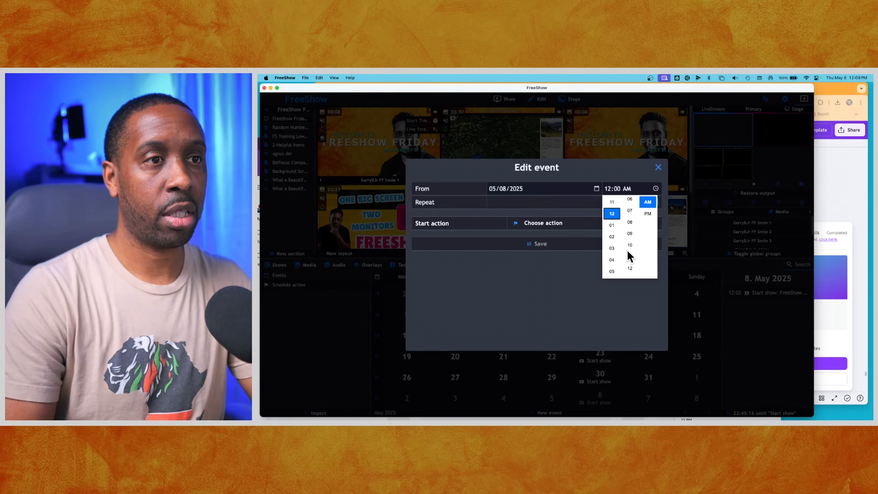
left_click(629, 246)
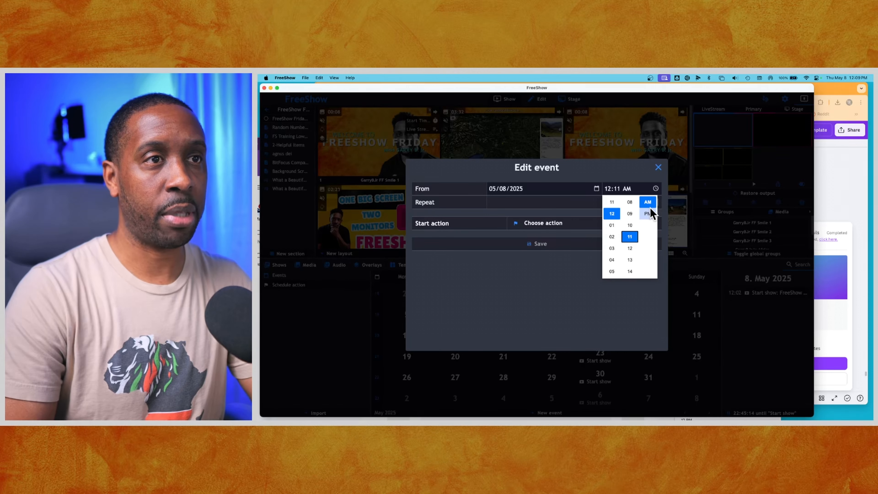
left_click(637, 173)
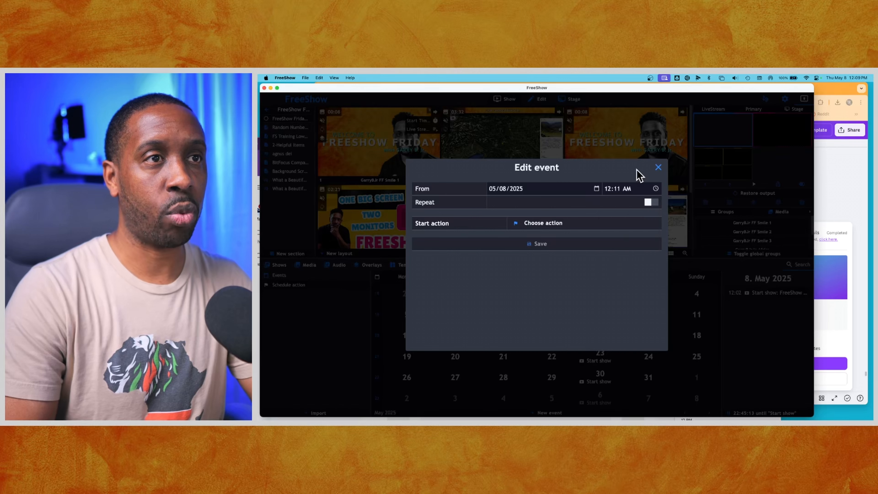
Step: Assign the Start show action with FreeShow Friday Countdown to the new event and save it
left_click(547, 224)
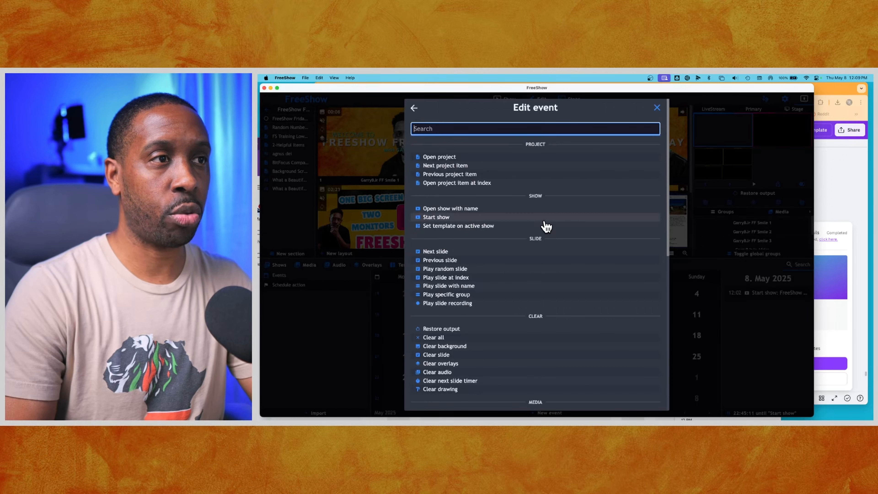
left_click(443, 218)
type("freeshow fr")
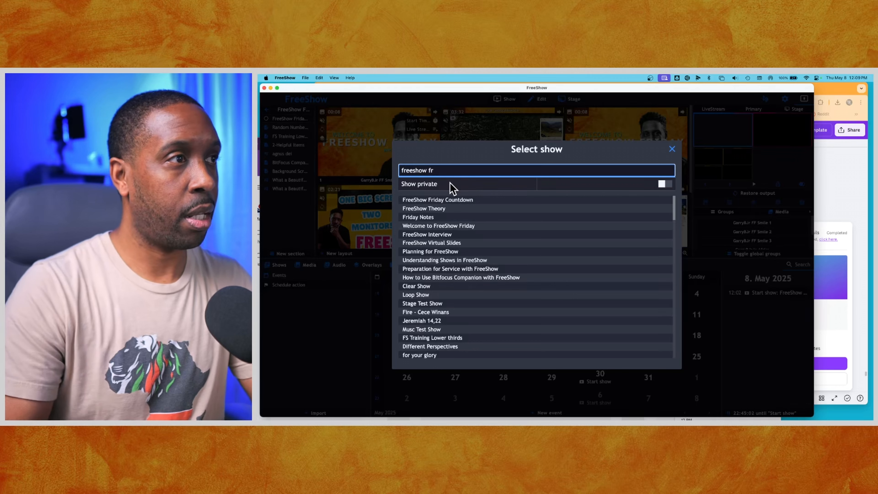
left_click(451, 201)
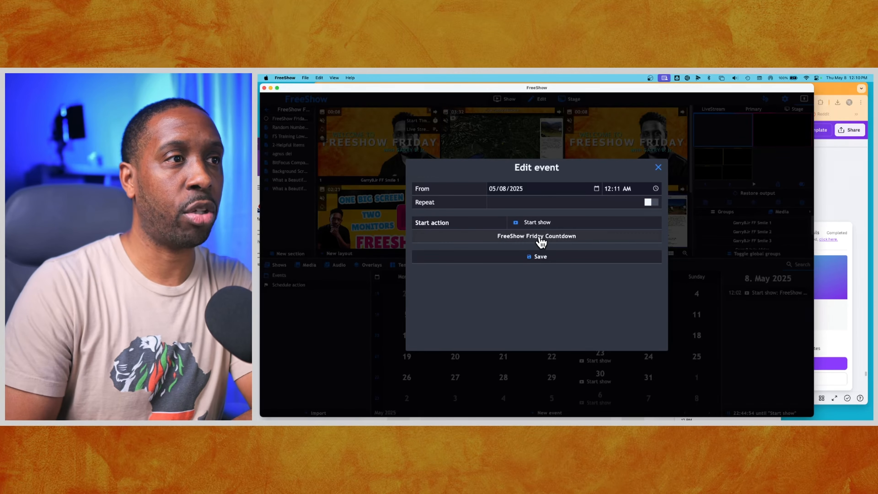
left_click(539, 256)
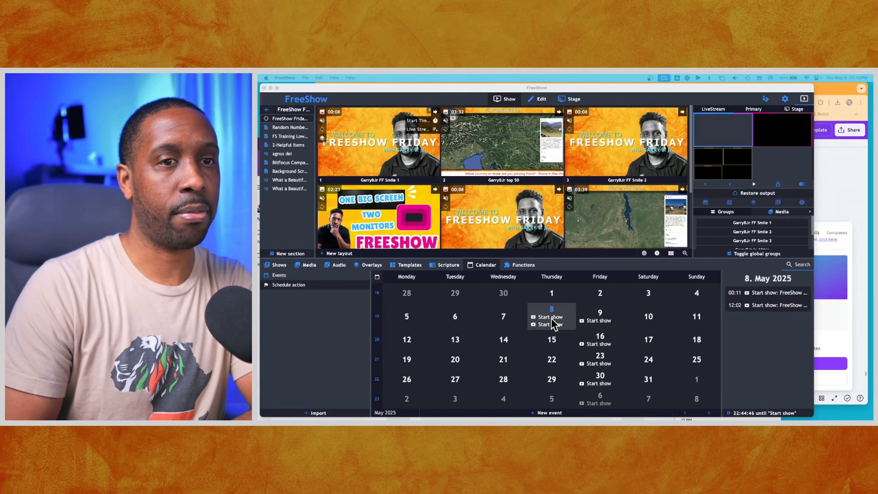
Step: View the details of the 12:02 Start show event on 8 May 2025 and close them without changes
left_click(802, 307)
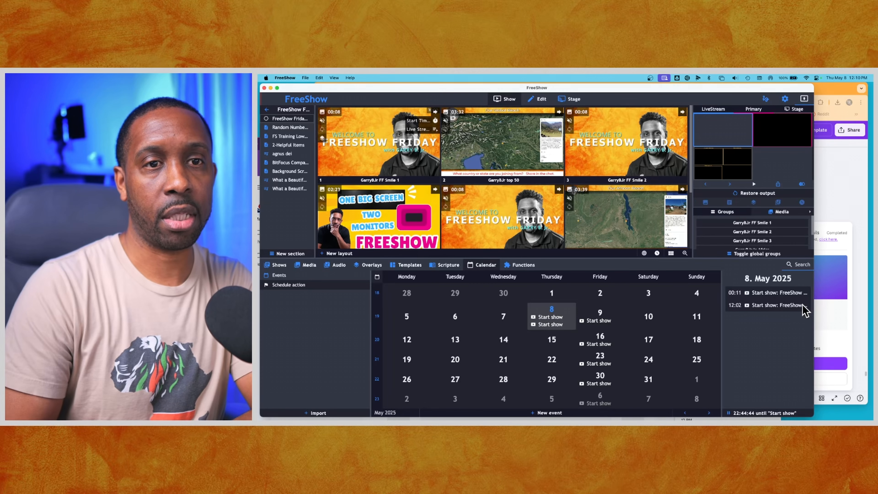
left_click(777, 305)
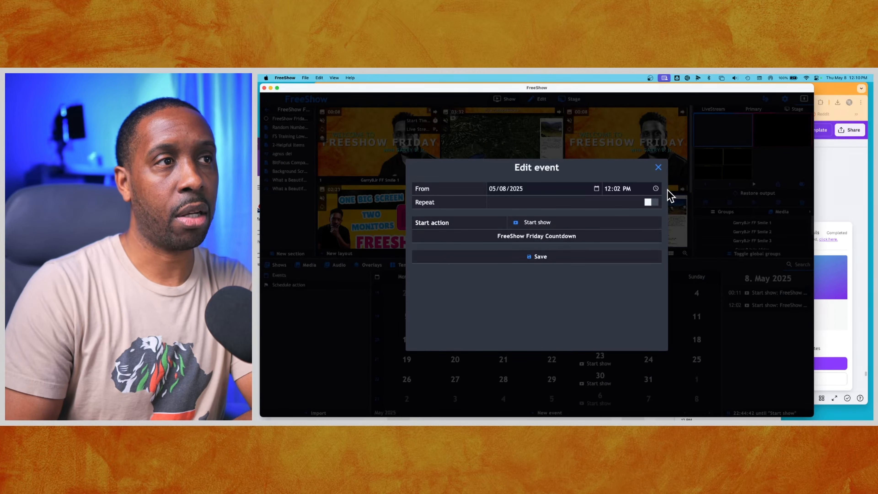
left_click(657, 168)
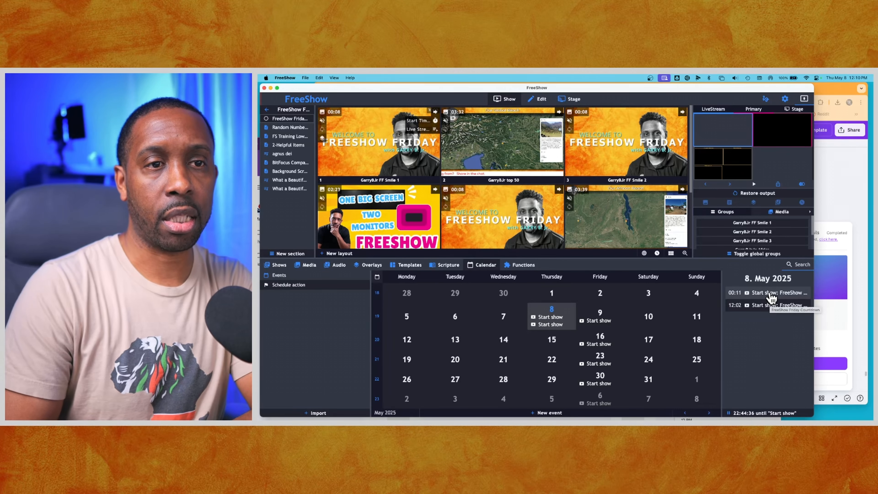
Step: Change the start time of the 00:11 Start show event on 8 May 2025 to 12:11 PM and save it
left_click(806, 297)
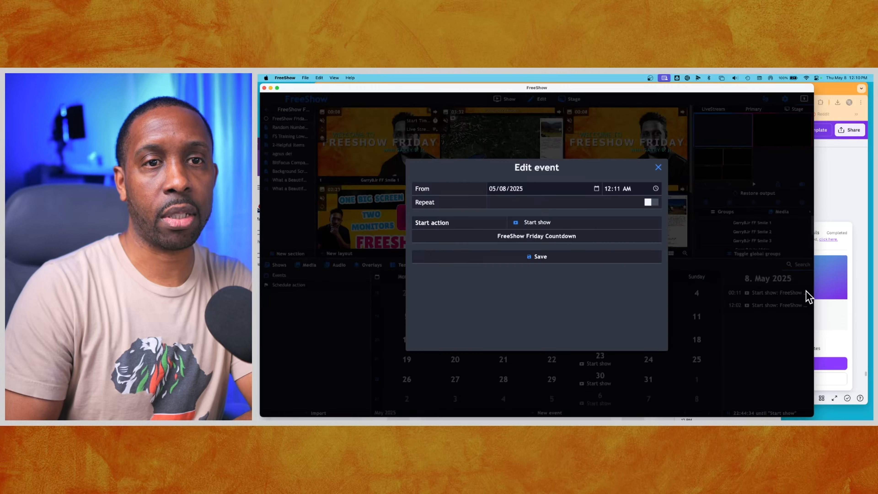
left_click(655, 189)
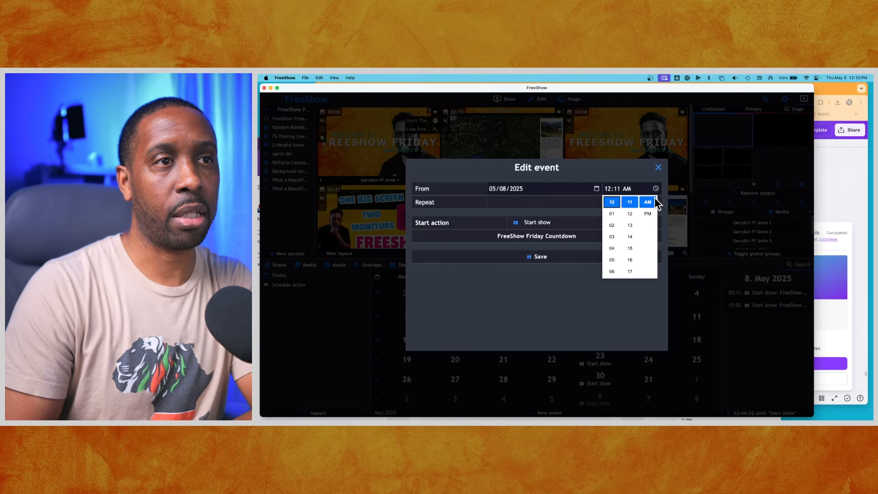
left_click(647, 214)
left_click(568, 262)
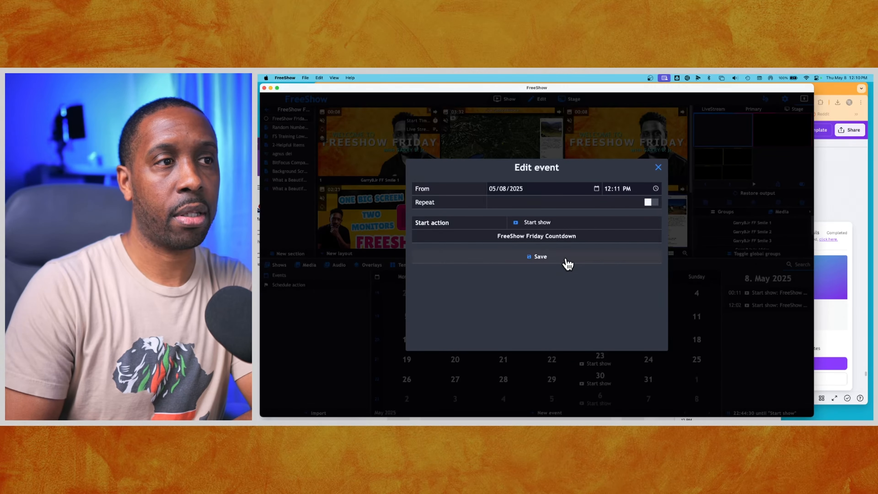
left_click(566, 259)
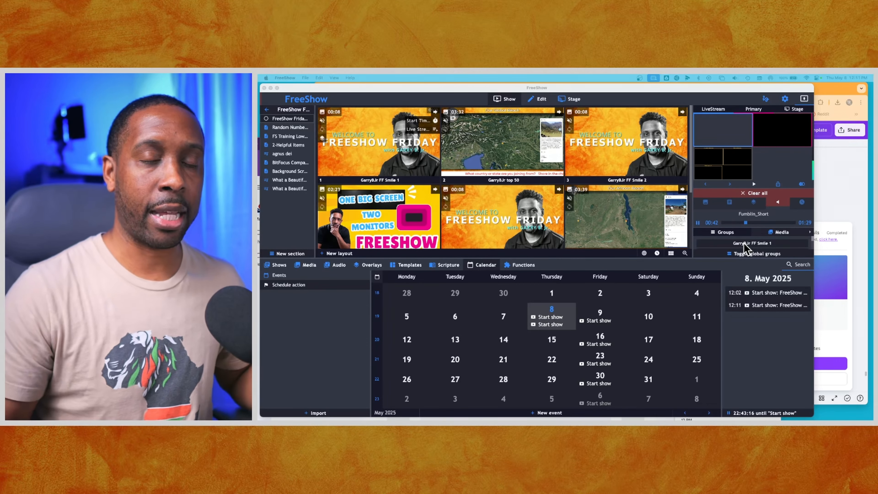
Step: Clear all active output, including the playing audio
key("Escape")
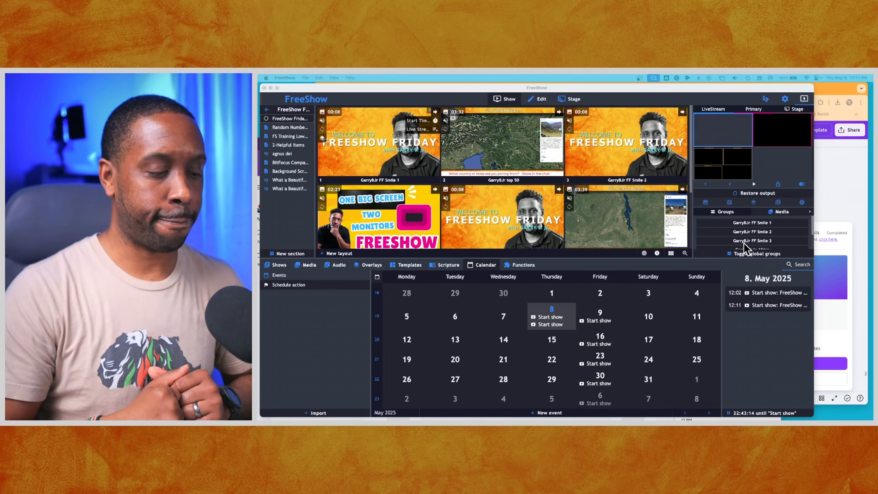